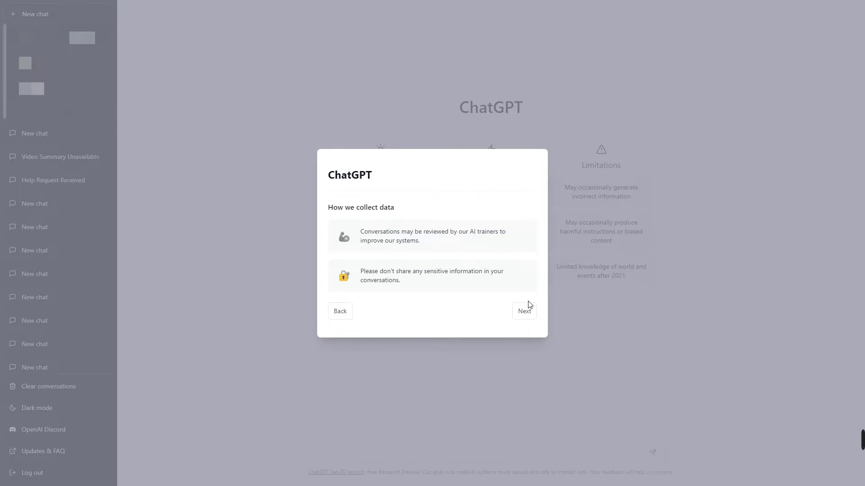
Click through the 'How we collect data' onboarding notice with Next and Done.
click(525, 314)
click(528, 315)
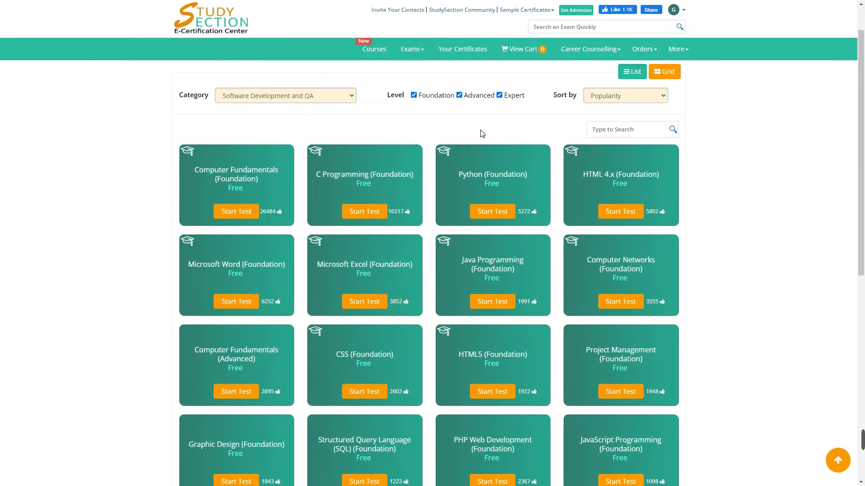
Open the Python (Foundation) exam page and start the 20-minute certification test.
click(487, 213)
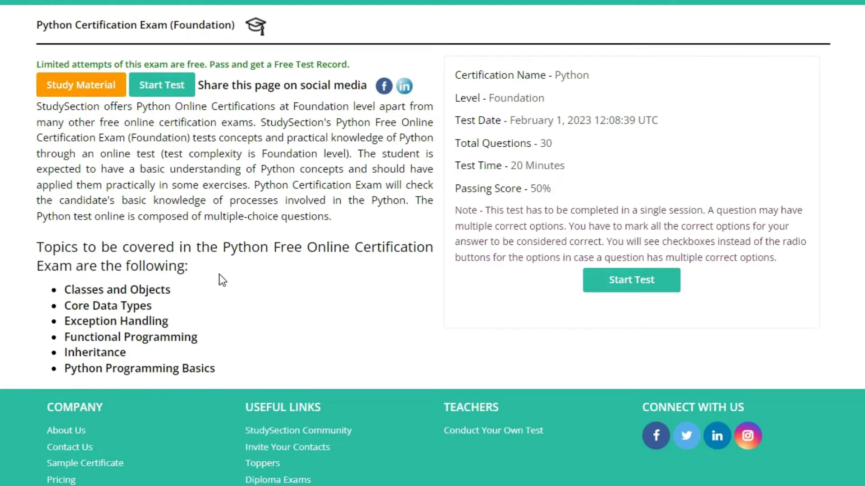
click(647, 285)
drag(568, 167, 495, 167)
click(558, 149)
click(630, 281)
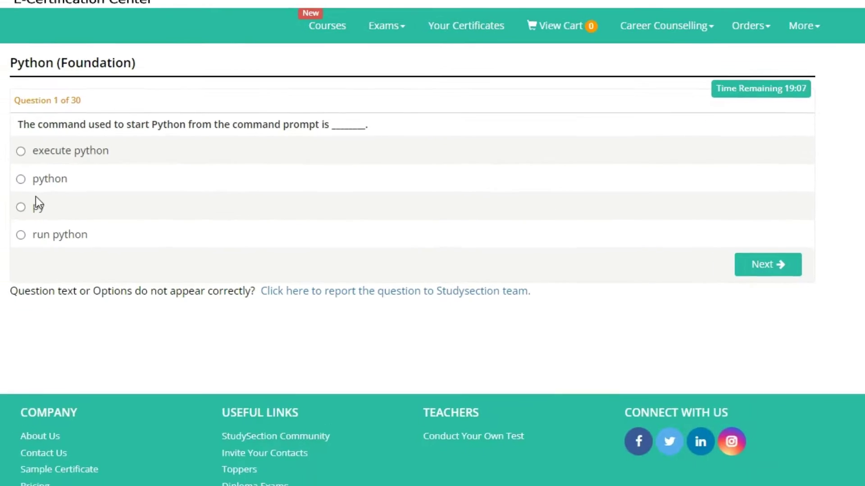
Answer question 1 with python and question 2 with Indentation, then advance to question 3.
click(50, 134)
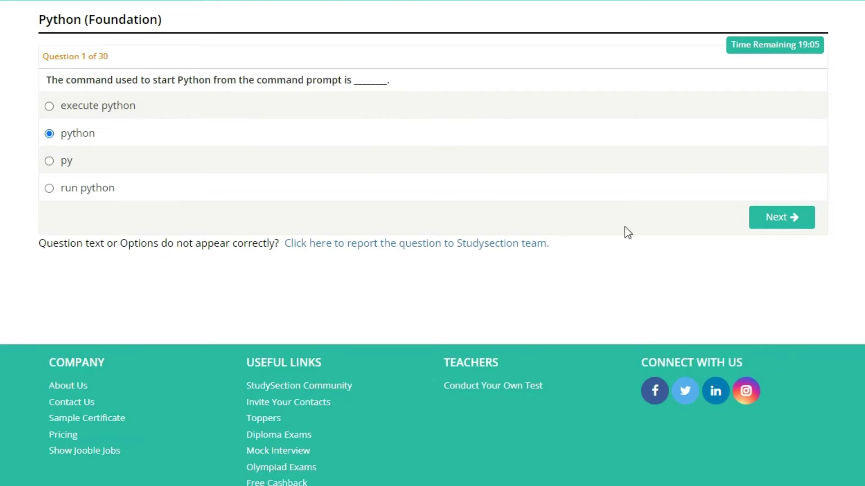
click(784, 216)
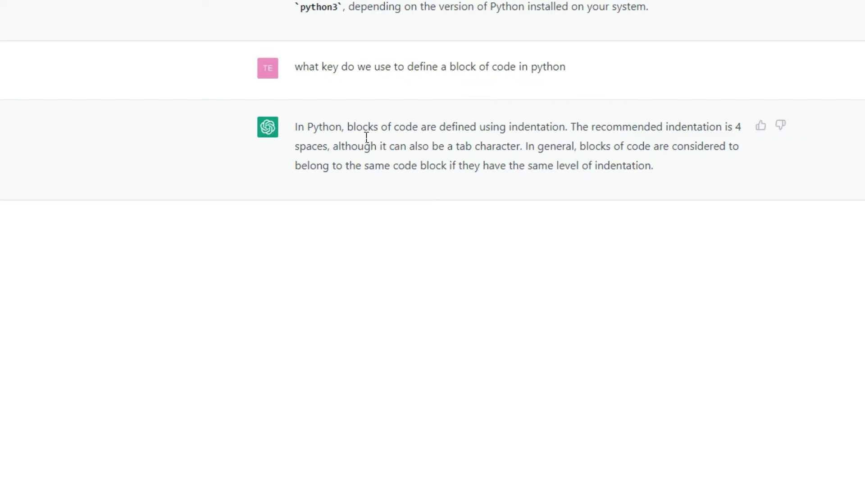
drag(354, 136, 570, 135)
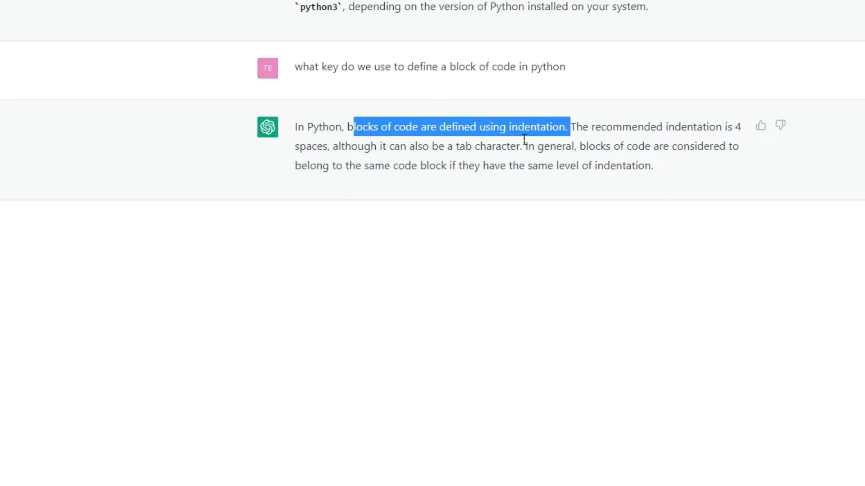
click(524, 140)
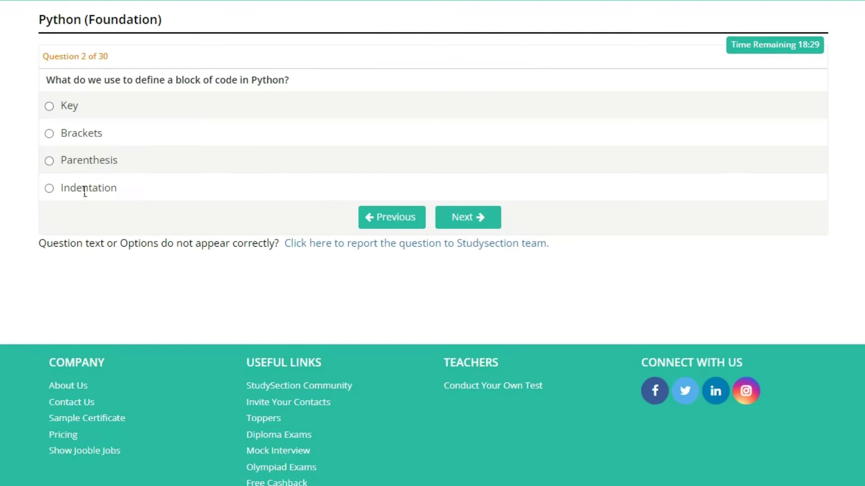
click(67, 188)
click(464, 217)
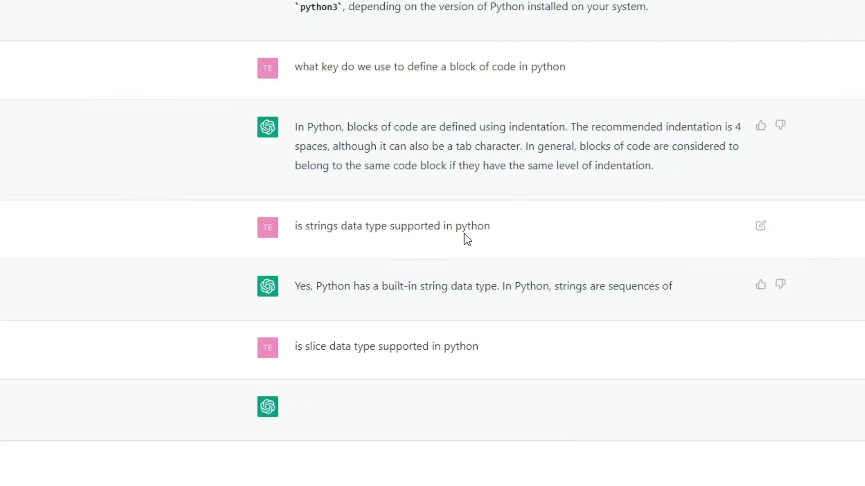
Answer the string, tuple (1,2,3,4) and user-input-as-string questions, advancing to question 6.
drag(322, 287, 677, 286)
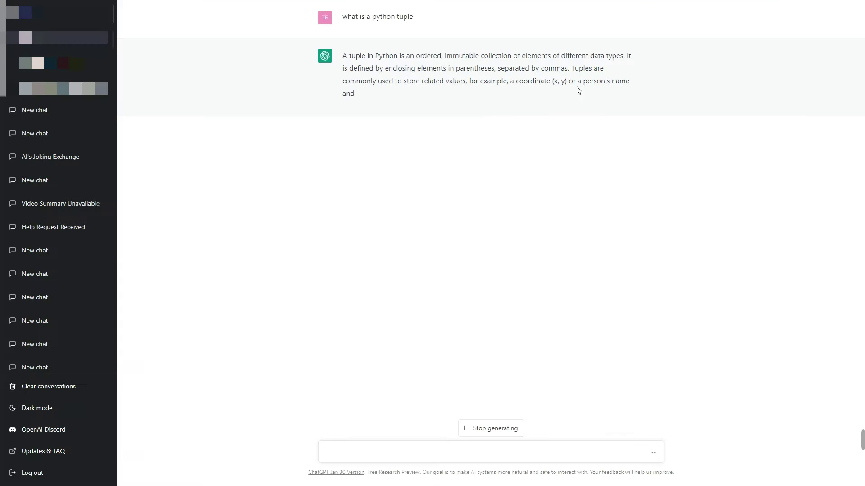
drag(556, 83, 574, 81)
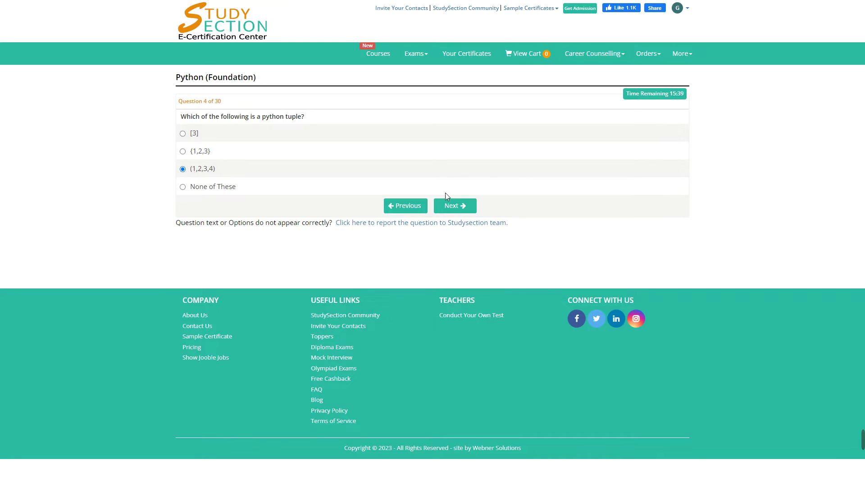
click(453, 207)
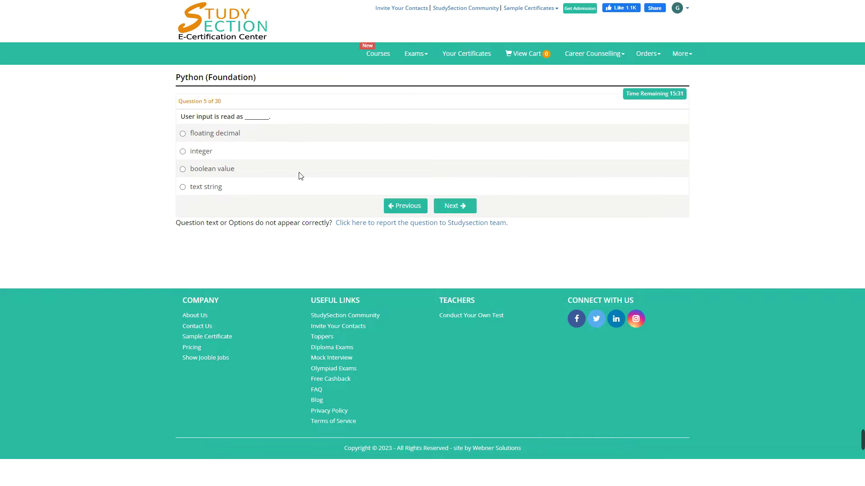
key(ctrl+Tab)
drag(533, 175, 600, 169)
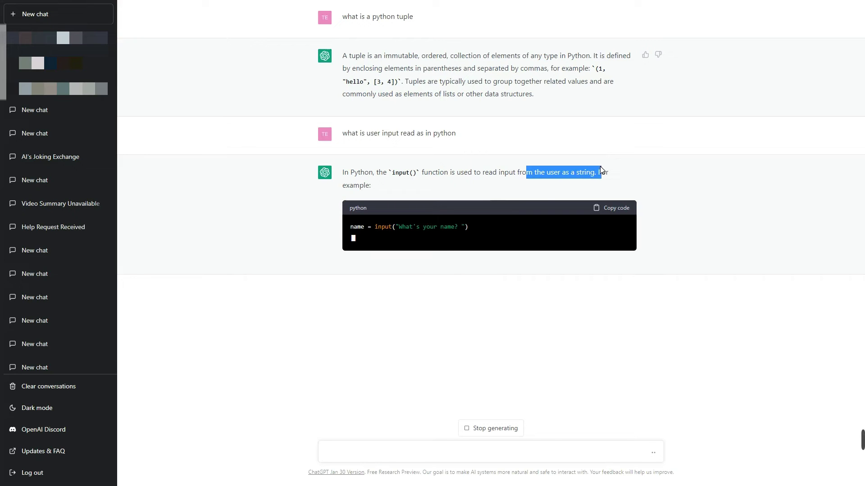
key(ctrl+Tab)
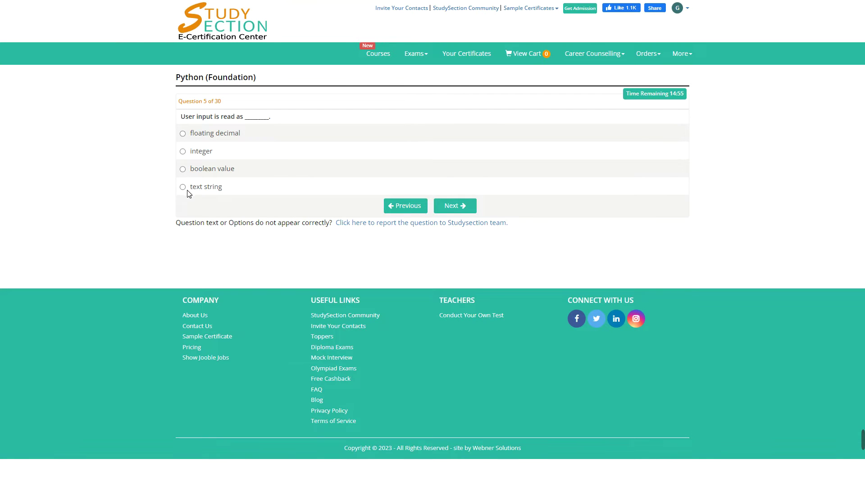
click(457, 204)
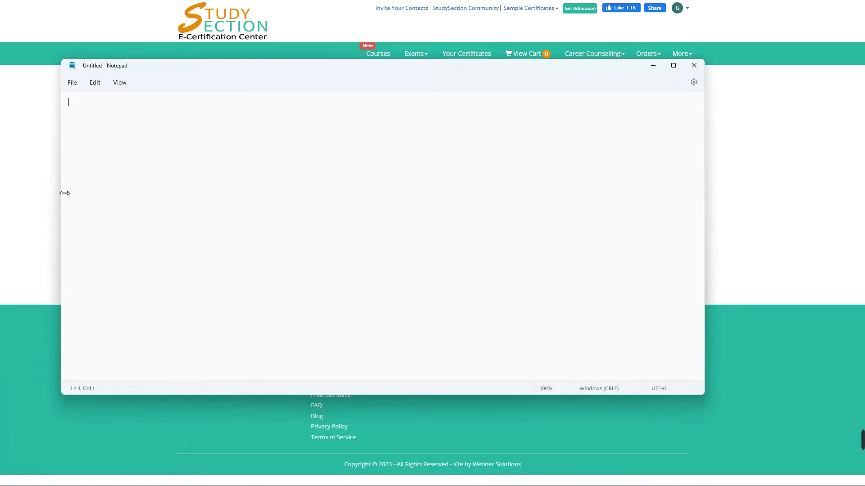
Move the notes window off the quiz and answer question 13 with //.
drag(64, 193, 436, 223)
drag(559, 69, 489, 123)
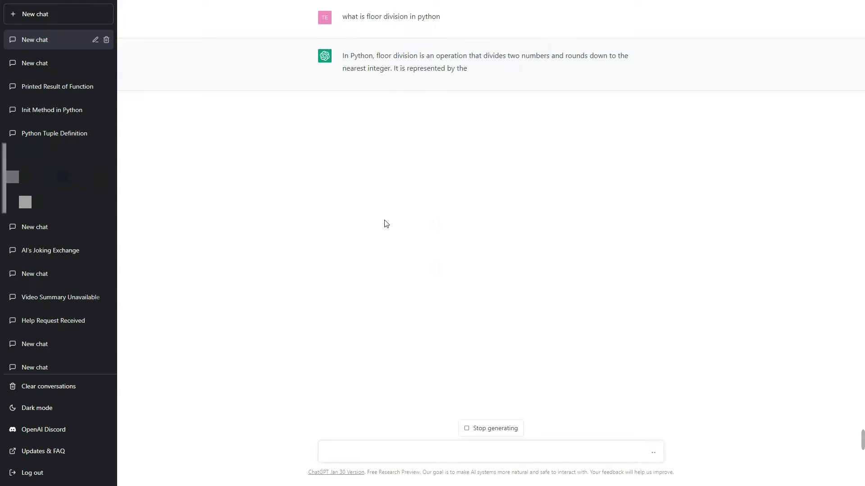
key(alt+Tab)
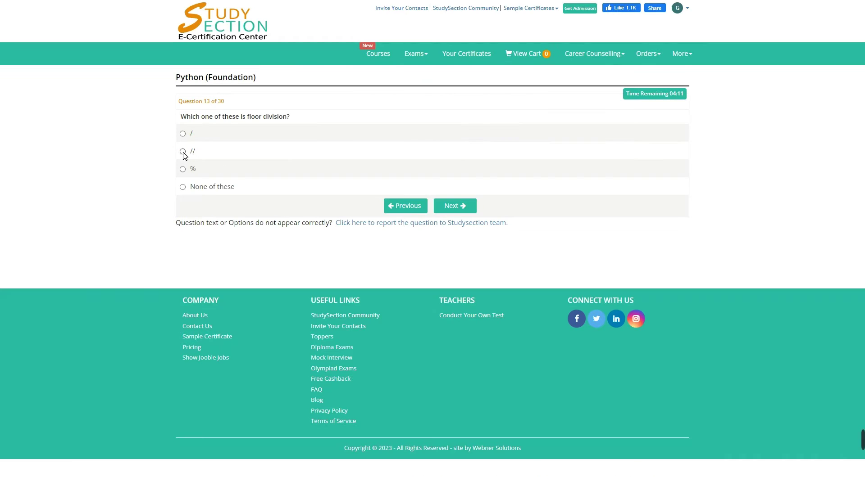
click(183, 151)
click(454, 206)
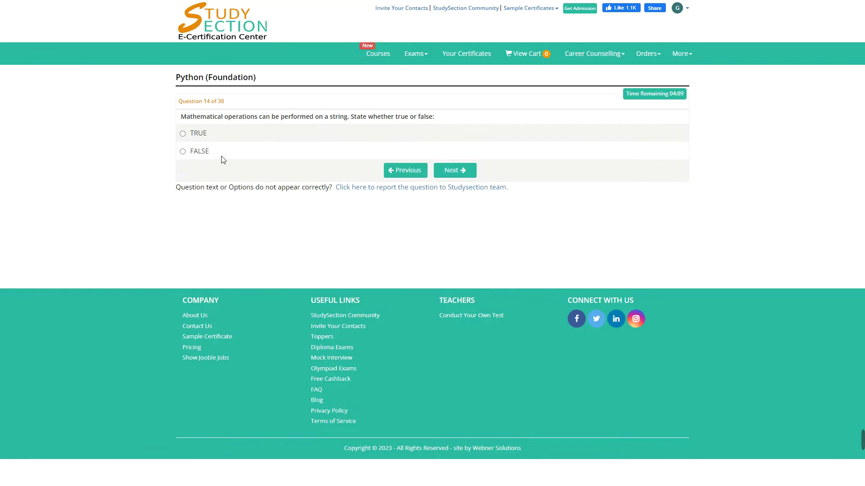
Ask ChatGPT whether maths can be done on a string and answer question 14 FALSE.
key(alt+Tab)
text(can mathemati)
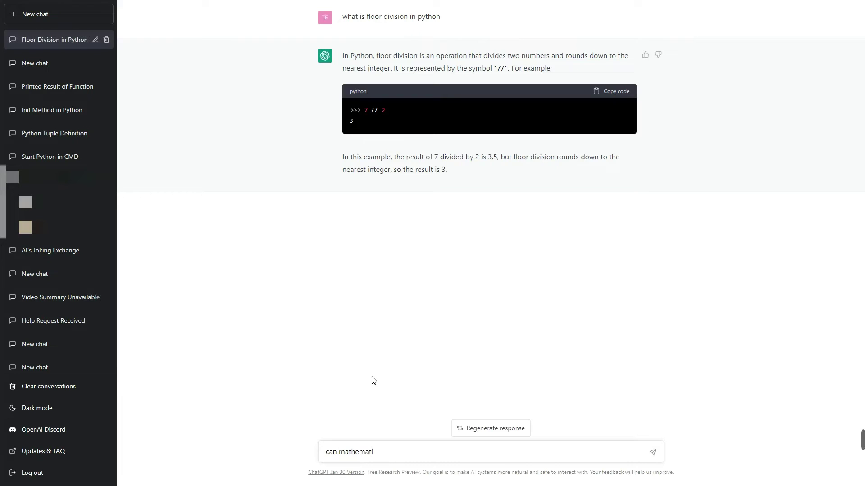
text(cal operation be performed on a string)
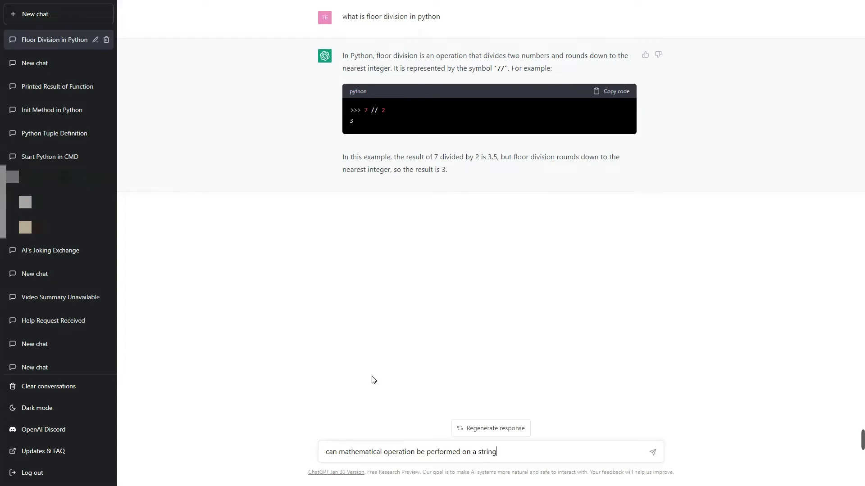
key(Return)
key(alt+Tab)
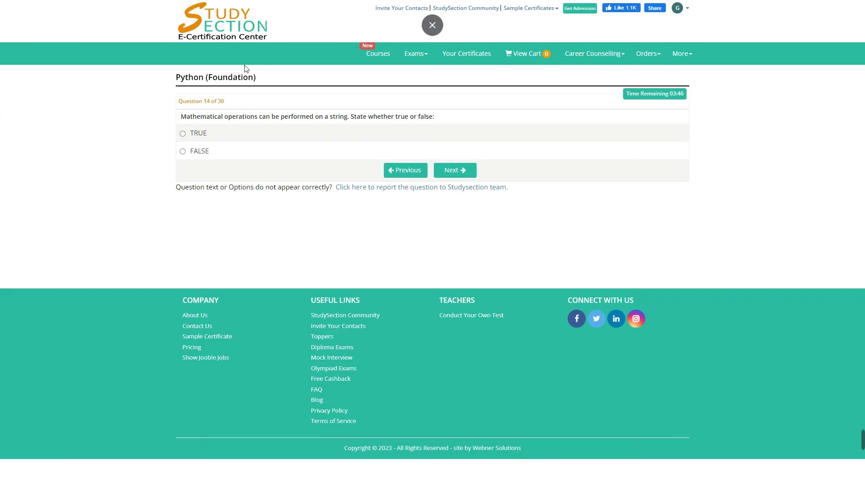
click(182, 151)
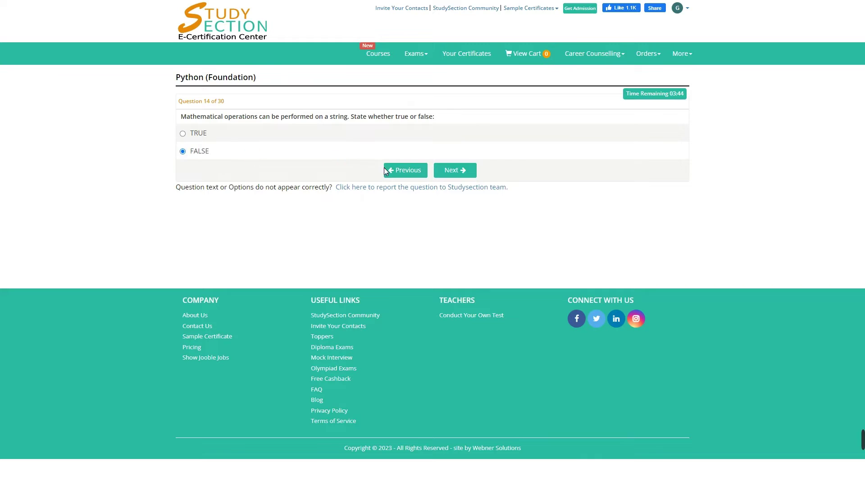
click(455, 171)
Ask ChatGPT which operator raises numbers to powers and choose Exponentiation Operator (**).
key(alt+Tab)
text(which operator is used to raise numbers in python)
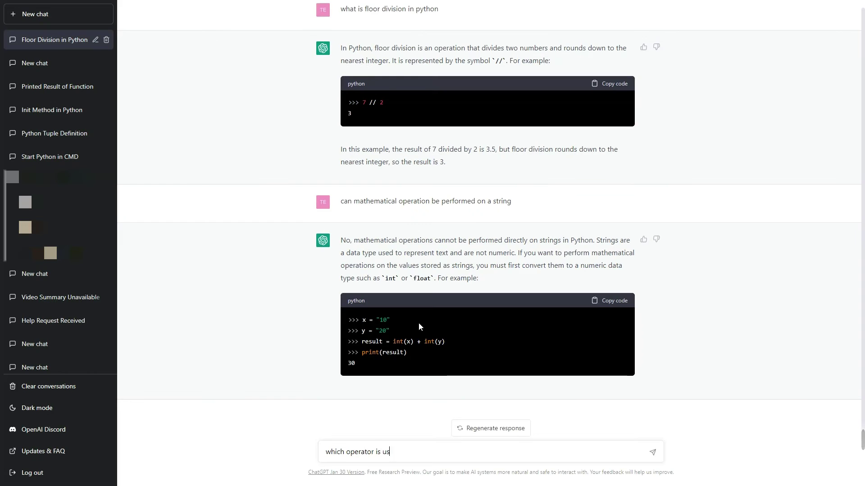
key(Return)
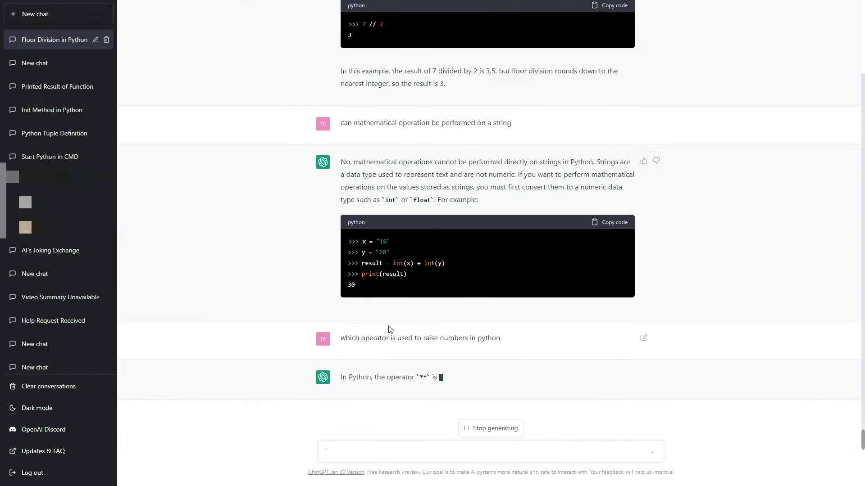
key(alt+Tab)
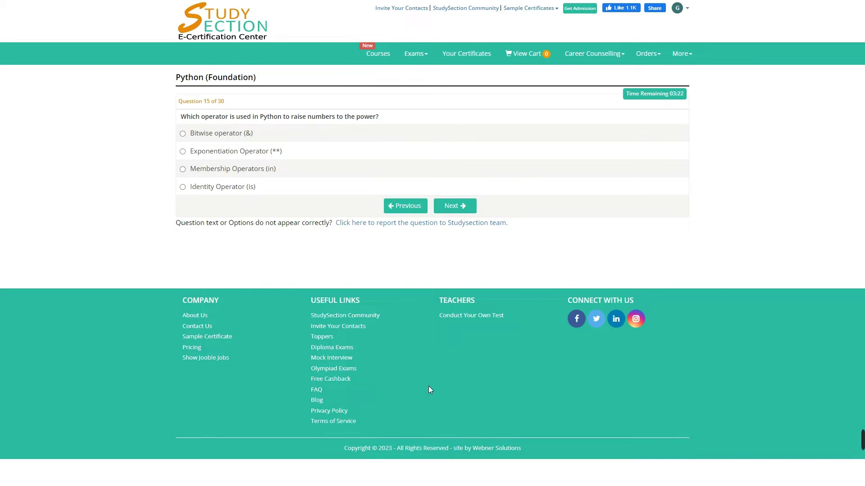
click(183, 151)
Ask ChatGPT how to convert a list to a set, answer set(list), and return at question 19.
click(456, 207)
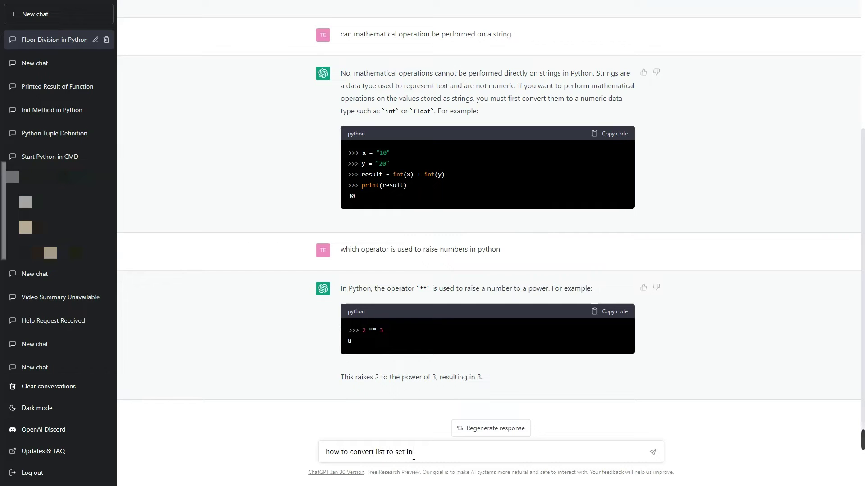
text(hon)
key(Return)
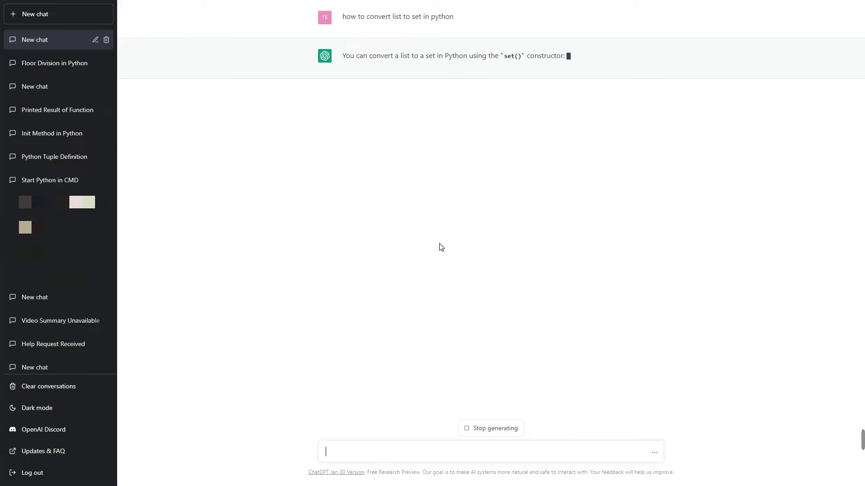
key(alt+Tab)
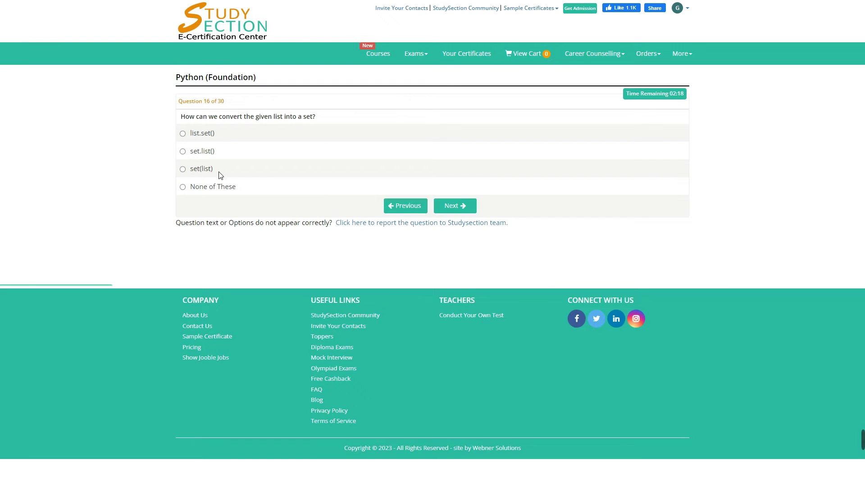
click(183, 170)
key(alt+Tab)
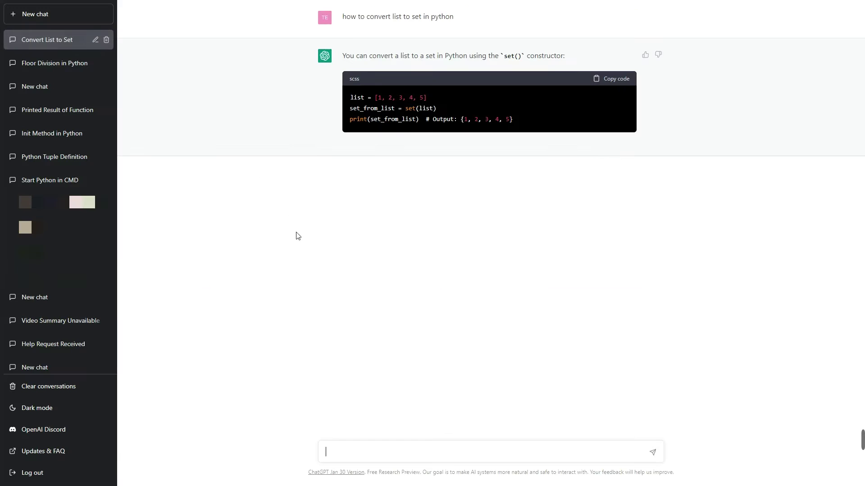
key(alt+Tab)
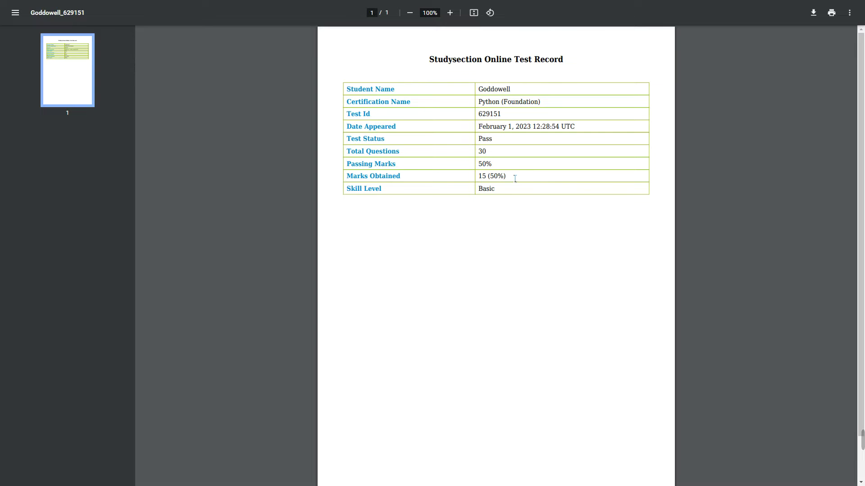
Highlight the 15 (50%) marks obtained and the 50% passing marks in the test record PDF.
drag(513, 180, 480, 185)
click(501, 171)
drag(495, 169, 479, 164)
click(497, 169)
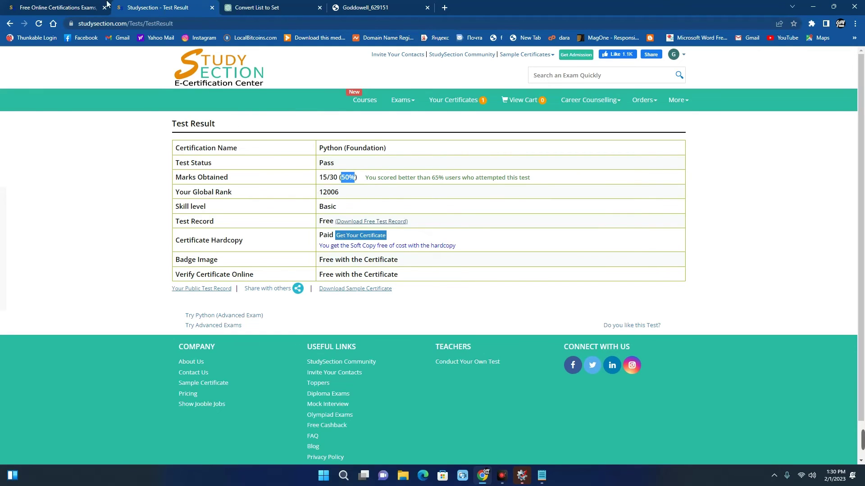
Switch to the Convert List to Set chat and scroll to its reply about the TypeError.
click(266, 7)
scroll(252, 189, up, 1)
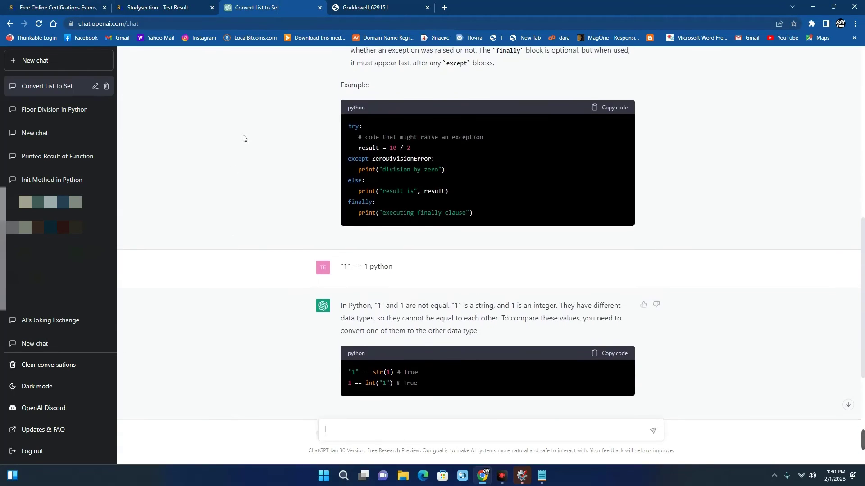
scroll(282, 135, up, 2)
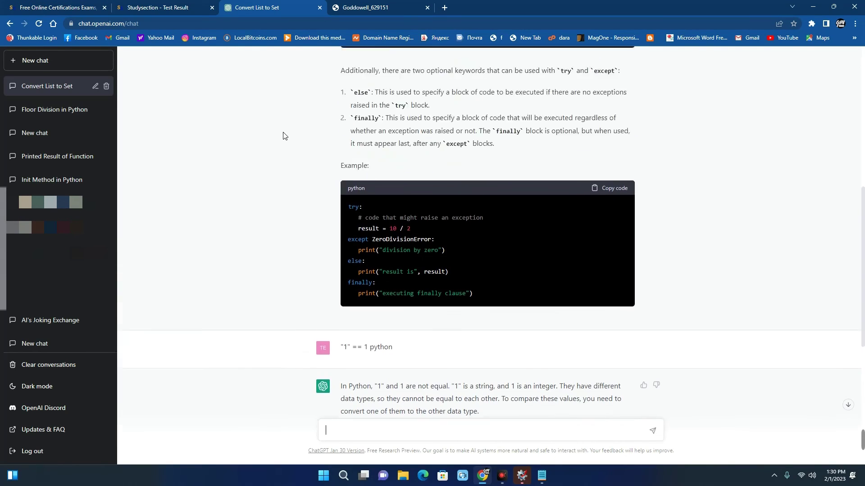
scroll(282, 135, down, 6)
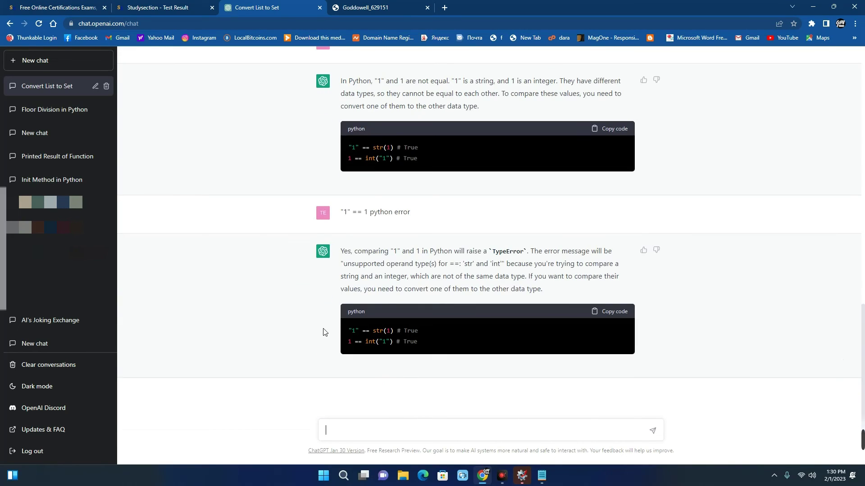